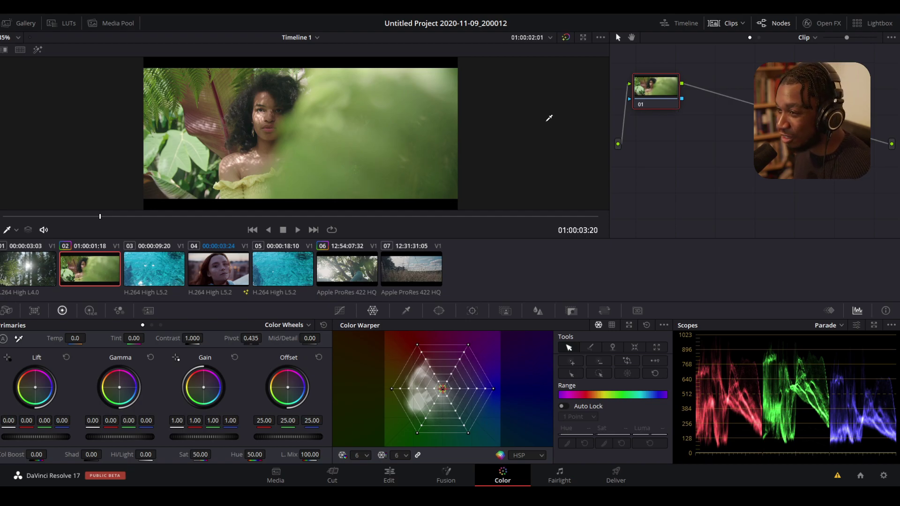
# Zoom the viewer in on clip 02 to sample the subject's skin tone
pyautogui.scroll(1, 407, 150)
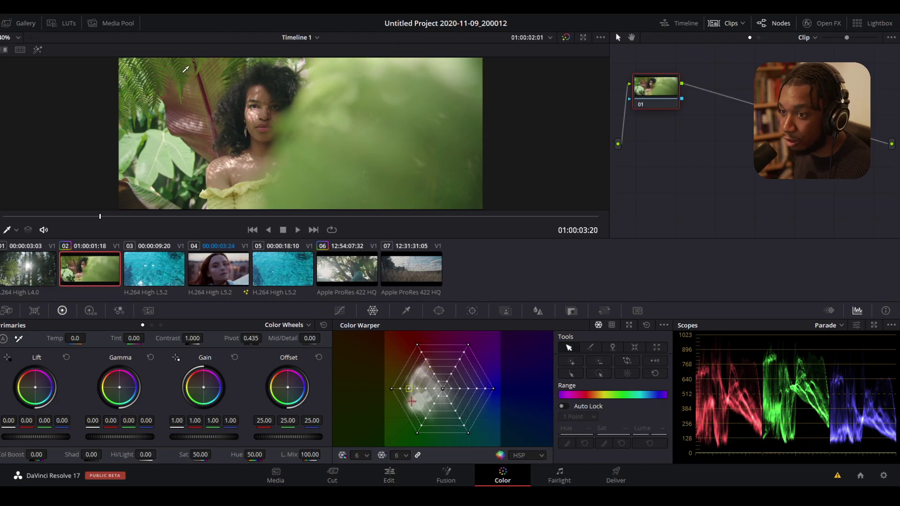
# Sample a colour from clip 02 and drag its saturation until it reads Hue 0.84, Sat 0.46
pyautogui.click(367, 184)
pyautogui.moveTo(366, 187)
pyautogui.mouseDown()
pyautogui.moveTo(342, 185)
pyautogui.moveTo(372, 188)
pyautogui.mouseUp()
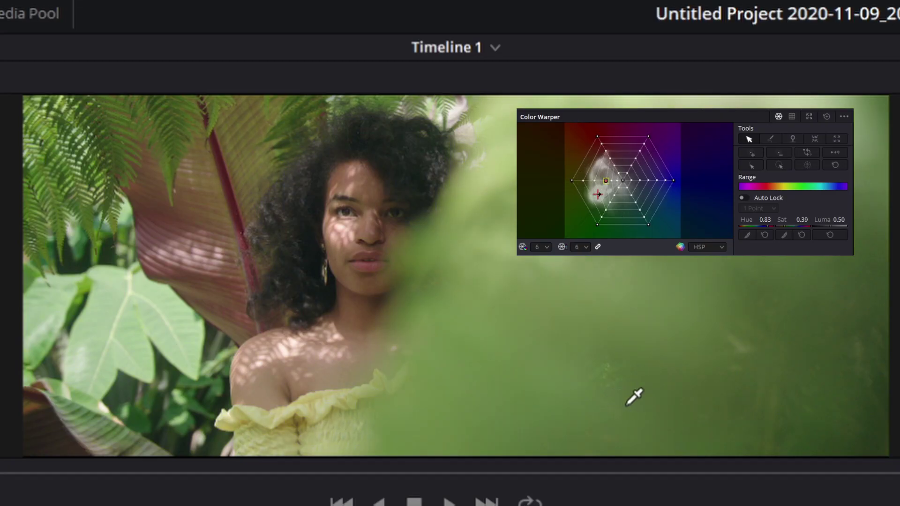
pyautogui.moveTo(633, 397); pyautogui.dragTo(558, 362)
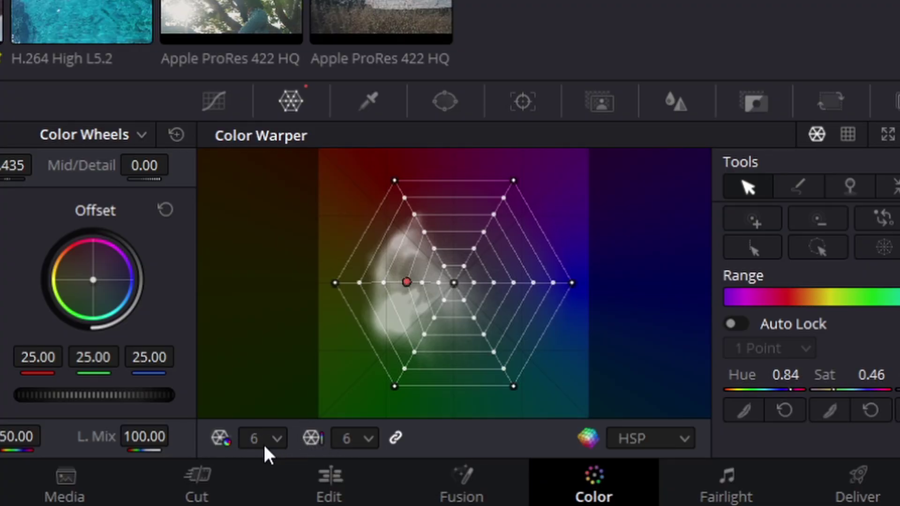
# Set the hue resolution to 16 points and move the sampled colour to Hue 0.65, Sat 0.52
pyautogui.click(280, 439)
pyautogui.click(263, 392)
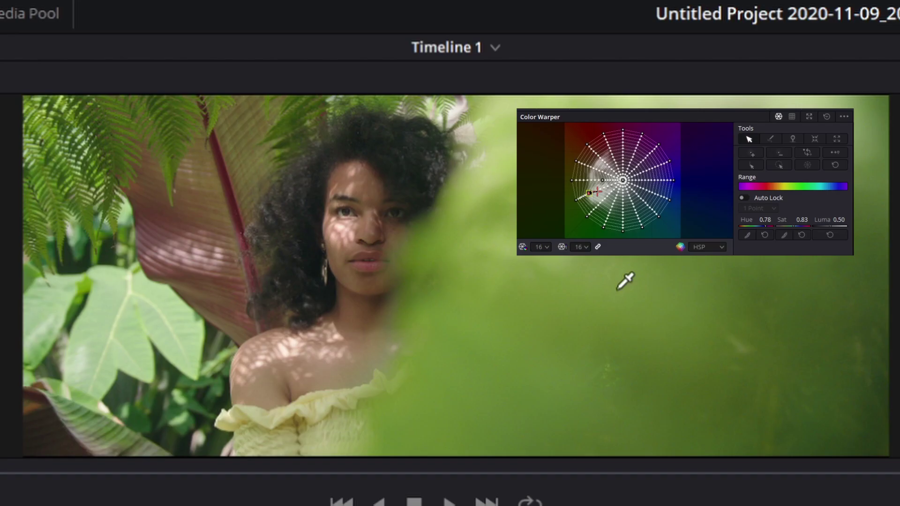
pyautogui.moveTo(625, 281); pyautogui.dragTo(659, 312)
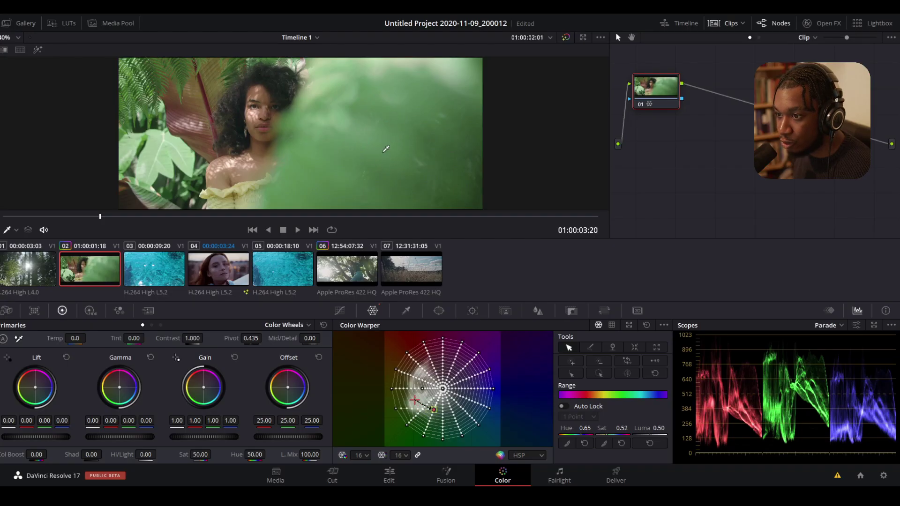
pyautogui.moveTo(386, 148); pyautogui.dragTo(362, 193)
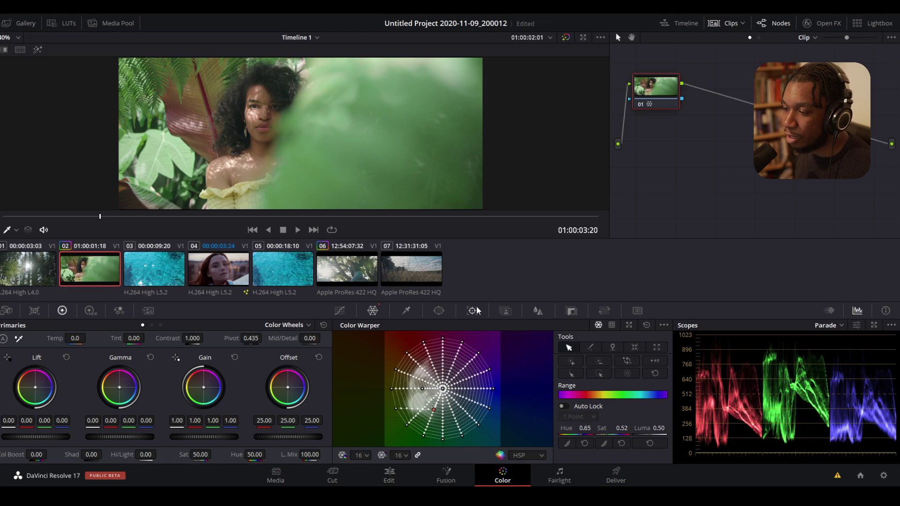
pyautogui.click(340, 311)
pyautogui.click(486, 325)
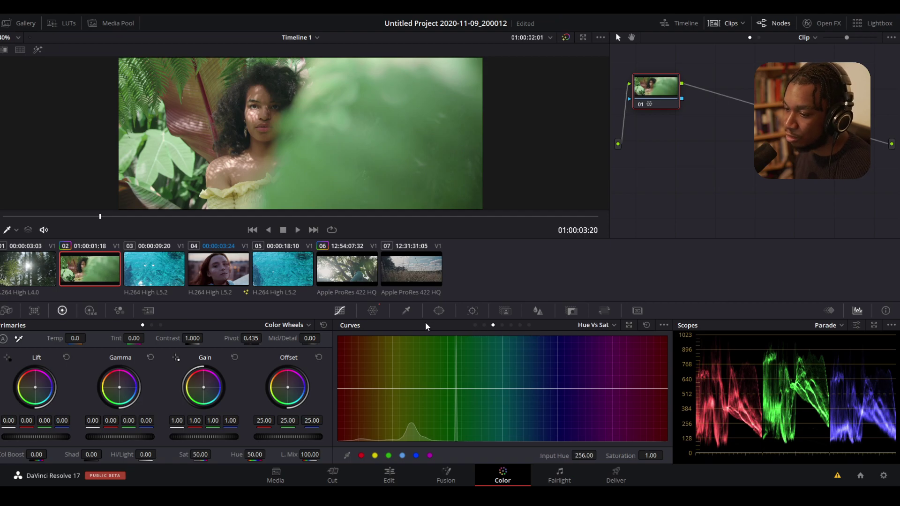
pyautogui.click(376, 311)
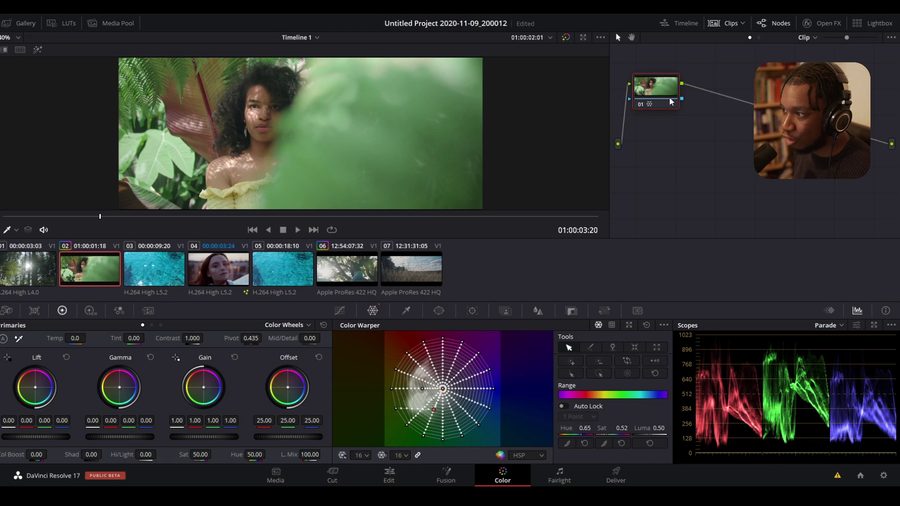
# Add a serial node and set its Color Warper to Pull Points at 16-point resolution
pyautogui.hotkey('alt', 's')
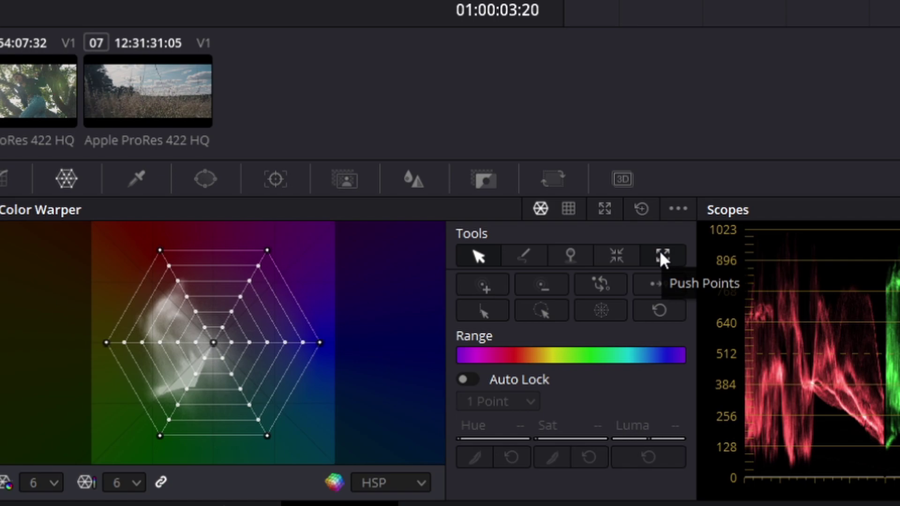
pyautogui.click(617, 255)
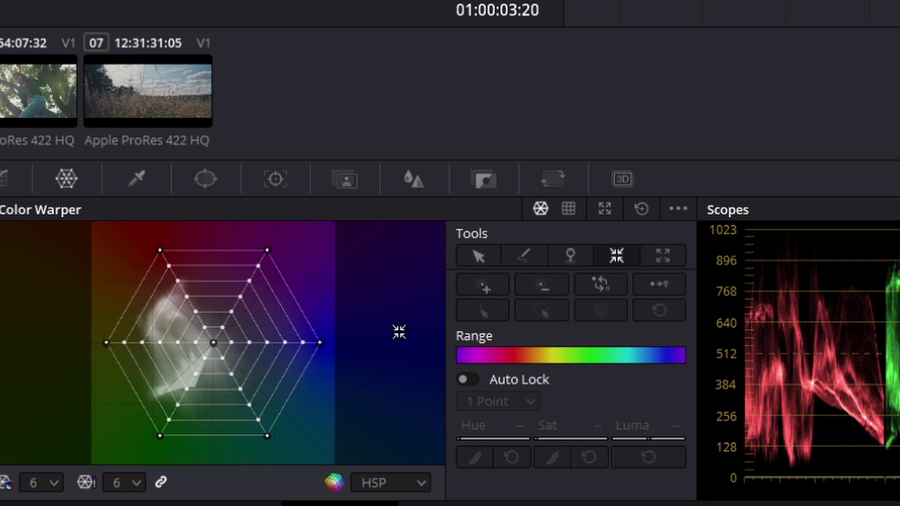
pyautogui.click(56, 479)
pyautogui.click(43, 437)
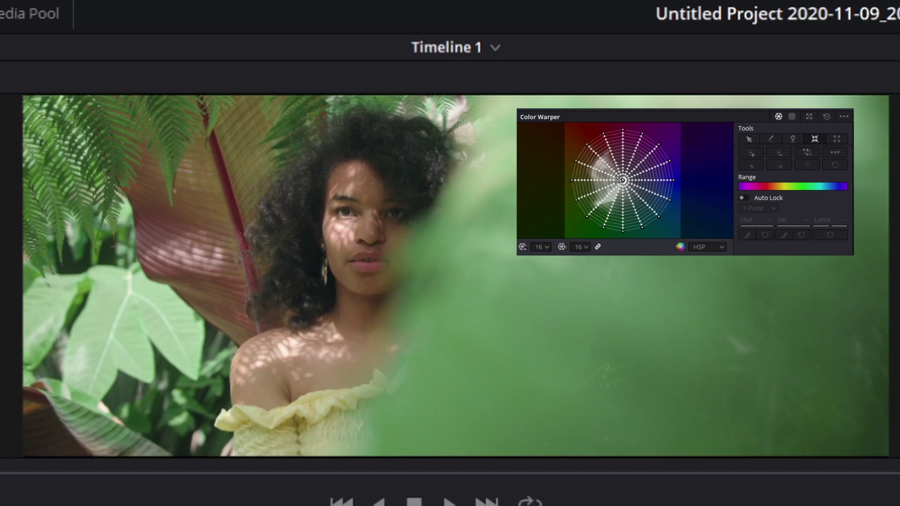
# Pull the centre mesh points inward repeatedly to desaturate the greens
pyautogui.click(621, 179)
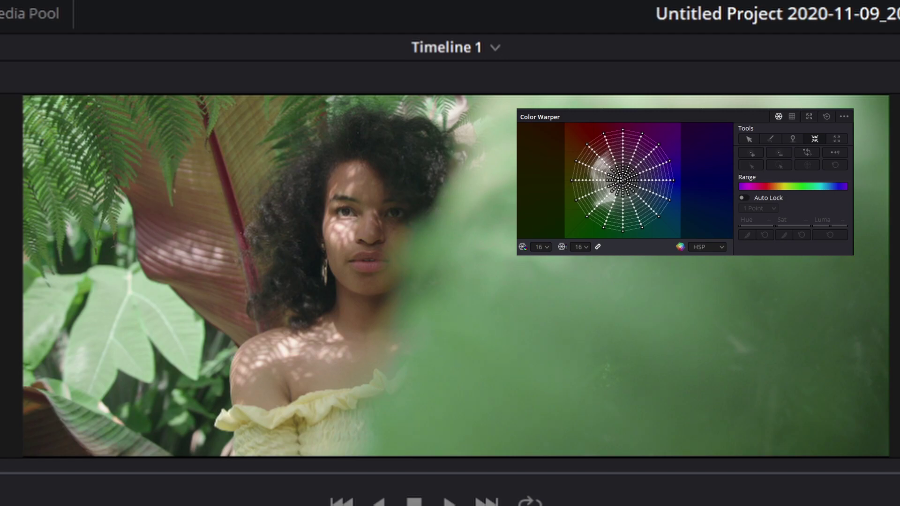
pyautogui.click(621, 179)
pyautogui.click(620, 180)
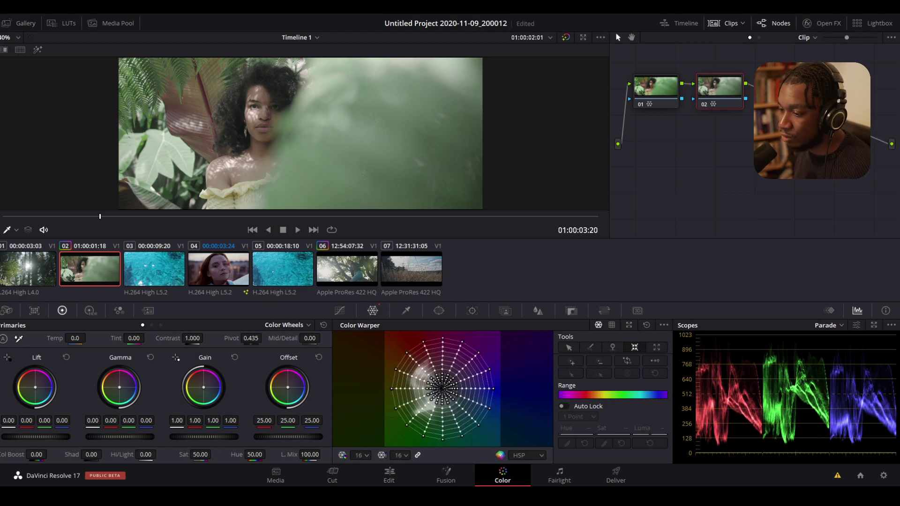
# Reset node 02's warper mesh and push its centre points outward to boost saturation
pyautogui.click(646, 325)
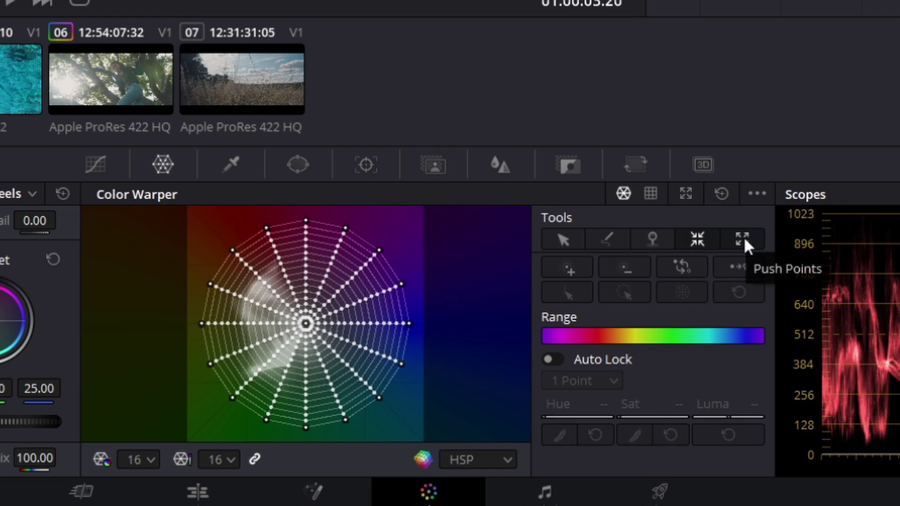
pyautogui.click(743, 236)
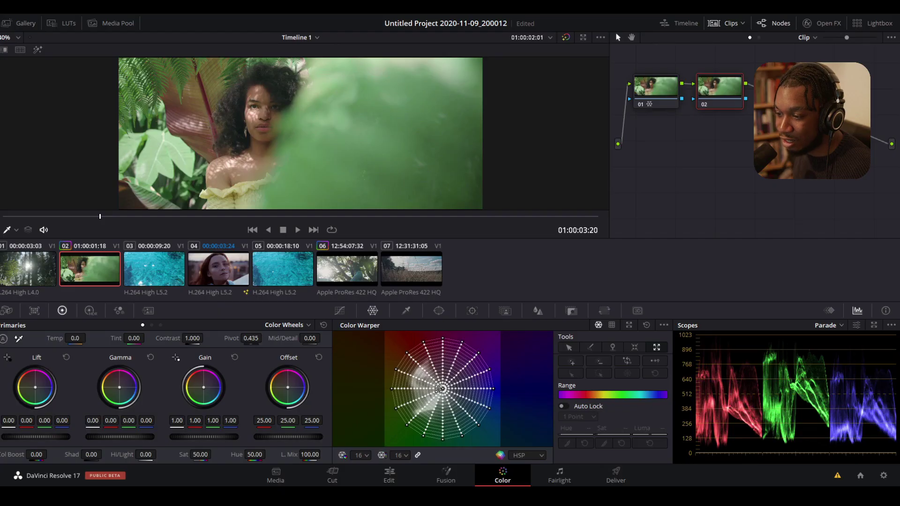
pyautogui.moveTo(439, 390); pyautogui.dragTo(438, 388)
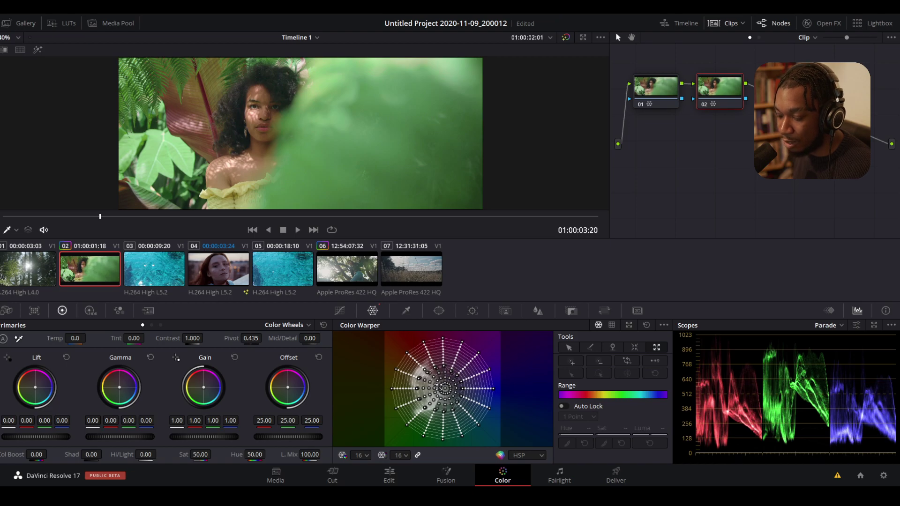
# Preview the grade full screen and confirm the mesh resolution stays at 16
pyautogui.hotkey('ctrl', 'f')
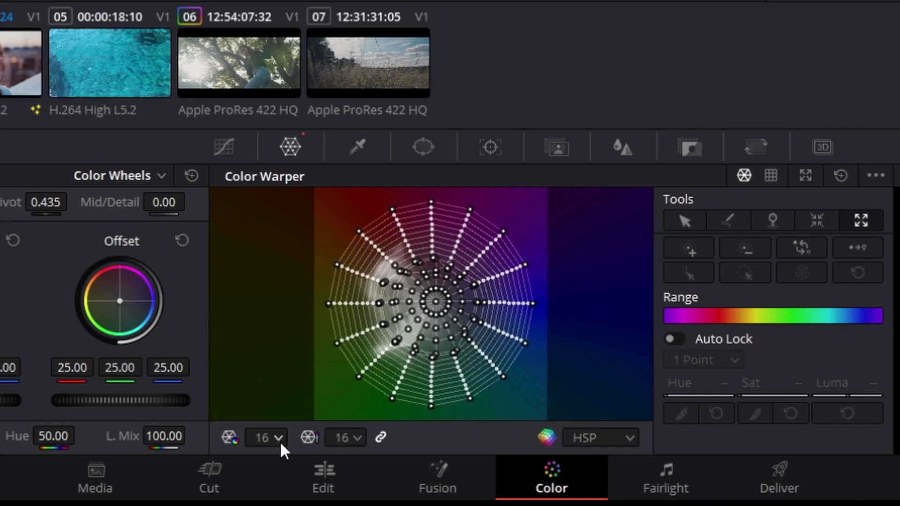
pyautogui.click(368, 457)
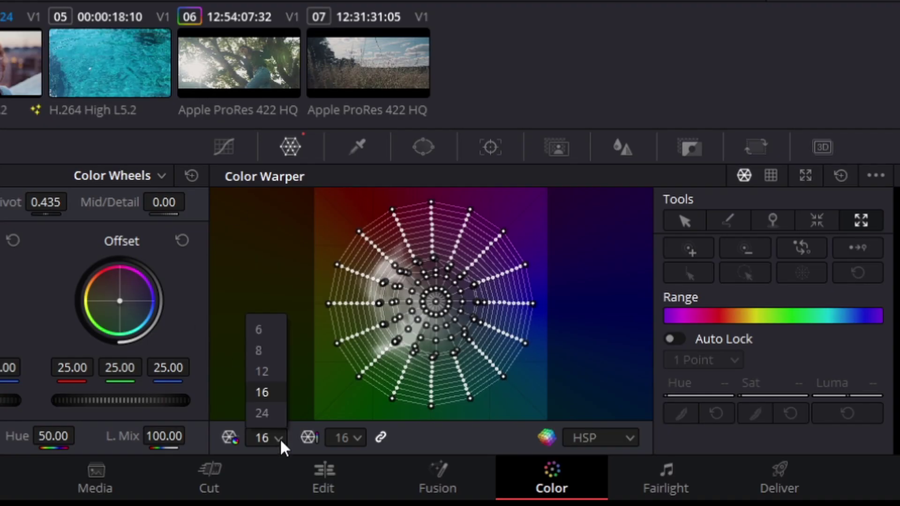
pyautogui.click(430, 303)
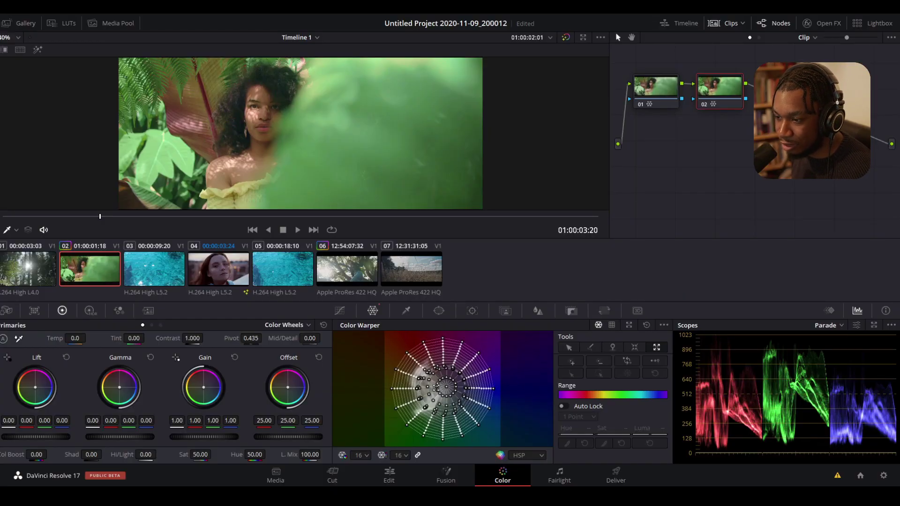
# Push the inner and left-side mesh points further outward, then select Pull Points and exit full screen
pyautogui.moveTo(436, 388); pyautogui.dragTo(437, 388)
pyautogui.click(393, 379)
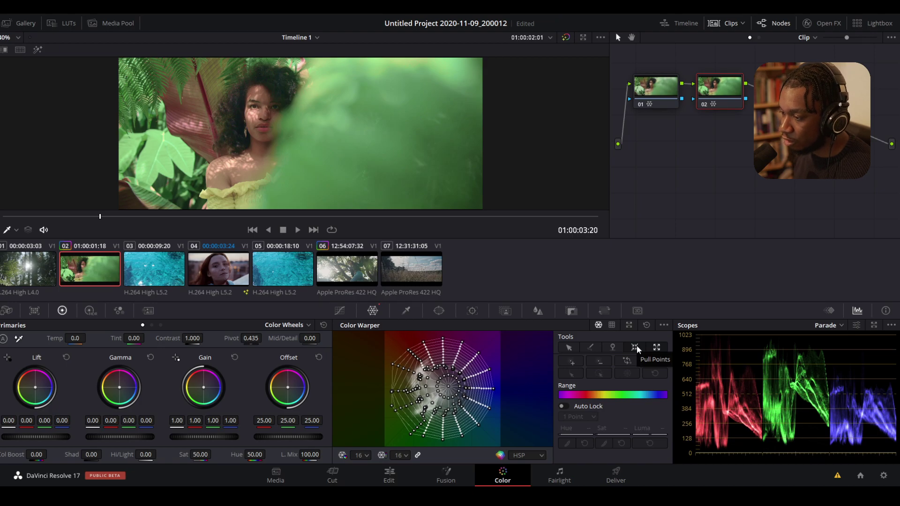
pyautogui.click(636, 347)
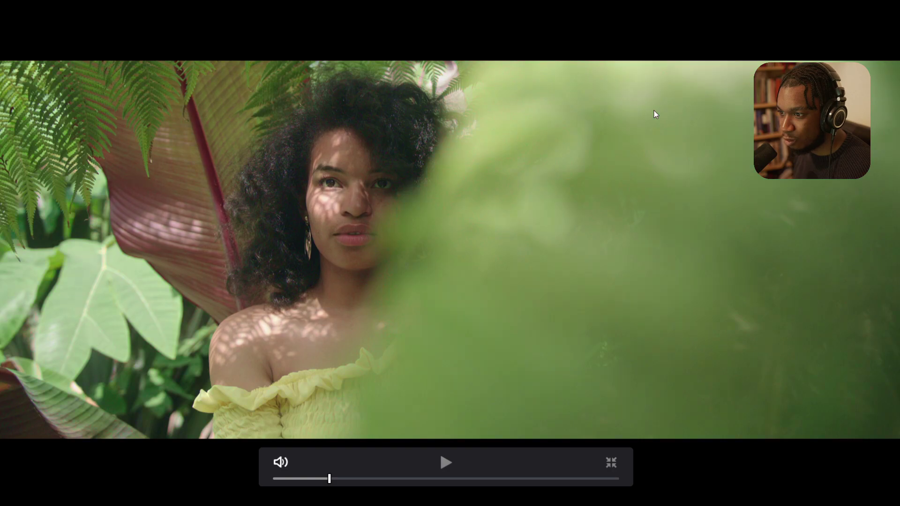
pyautogui.press('Escape')
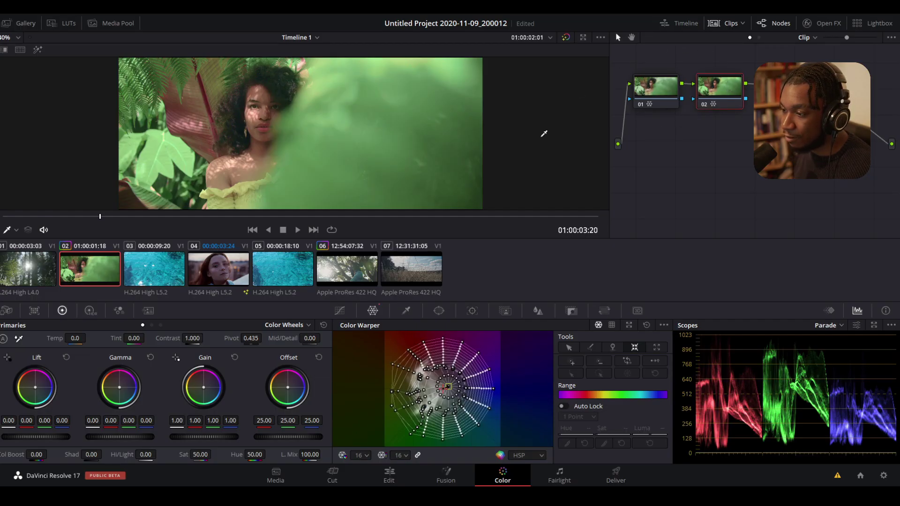
# Show node 02's Key palette and lower its Key Output Gain slightly
pyautogui.click(506, 311)
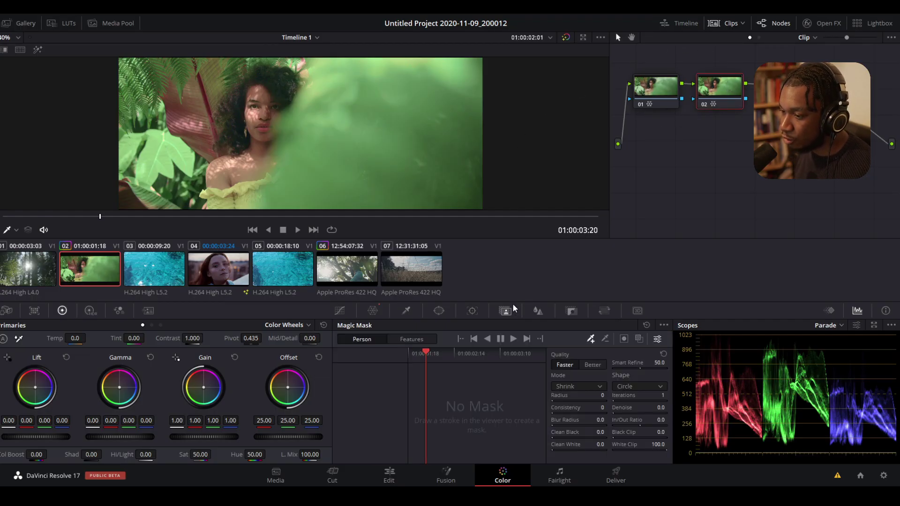
pyautogui.click(537, 312)
pyautogui.click(571, 312)
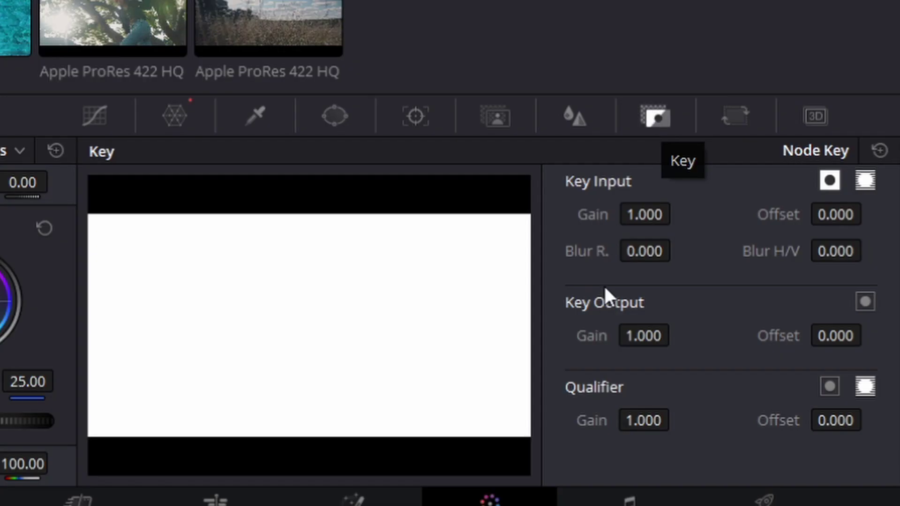
pyautogui.moveTo(653, 336); pyautogui.dragTo(680, 293)
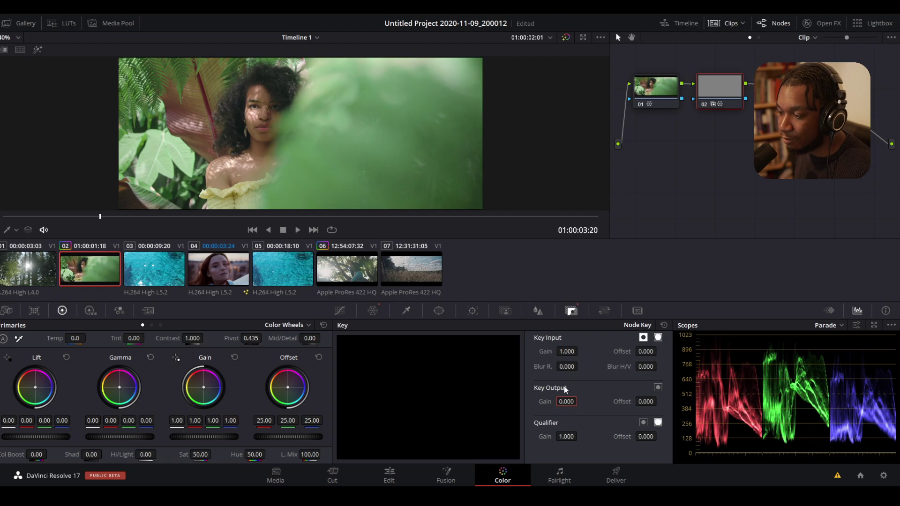
# Try a Key Output Gain near 0.3, then restore it to 1.000
pyautogui.doubleClick(564, 402)
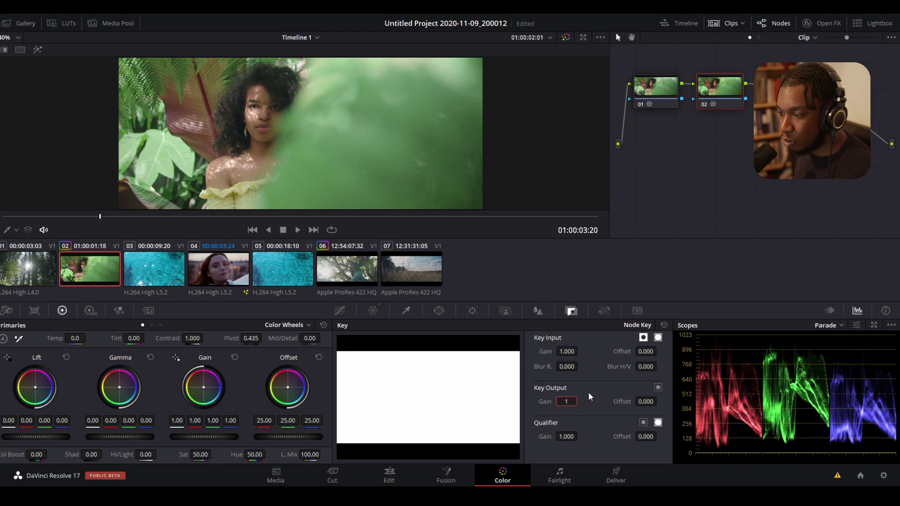
pyautogui.press('Return')
pyautogui.moveTo(570, 402); pyautogui.dragTo(569, 402)
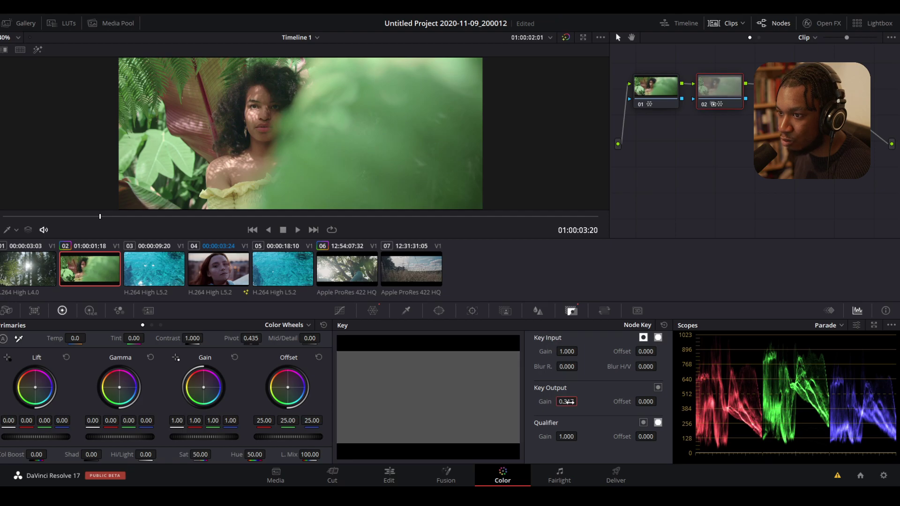
pyautogui.click(569, 402)
pyautogui.press('Return')
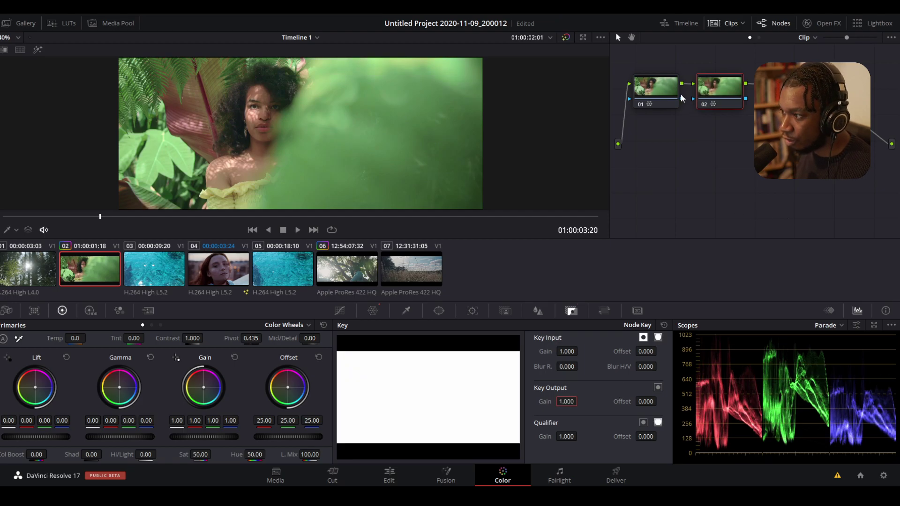
# Switch the Color Warper to the chroma-luma grid and nudge the sampled foreground green's chroma up
pyautogui.click(374, 310)
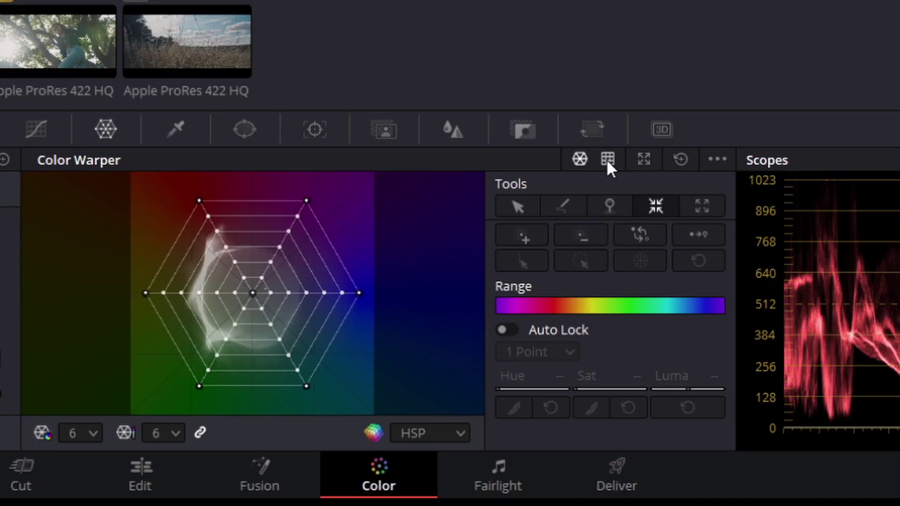
pyautogui.click(608, 159)
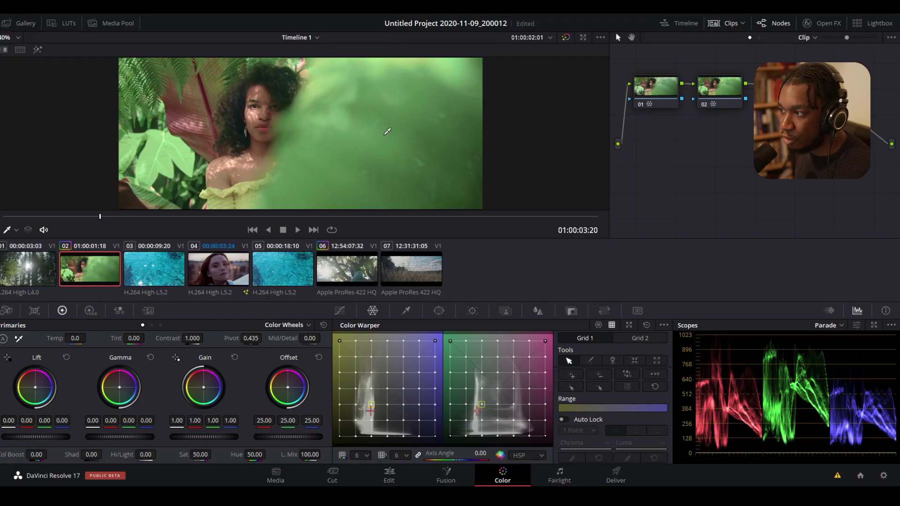
pyautogui.click(399, 99)
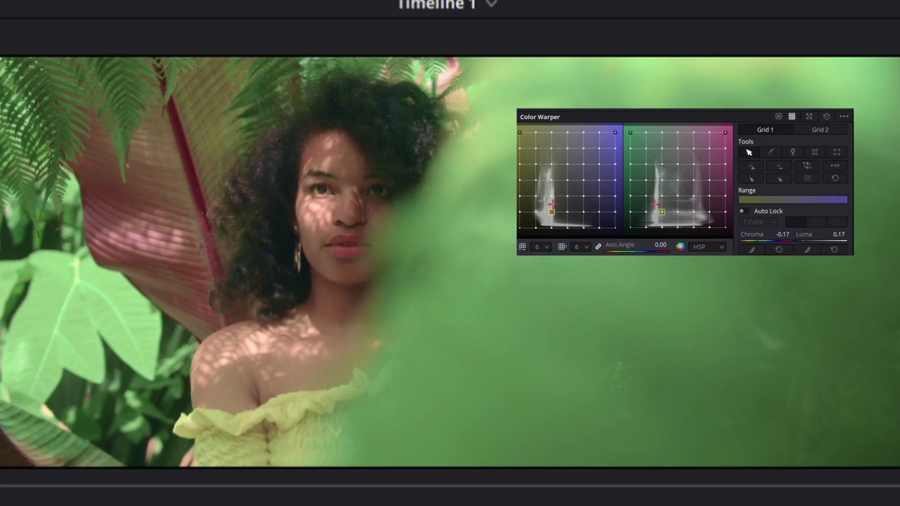
pyautogui.moveTo(552, 212); pyautogui.dragTo(547, 203)
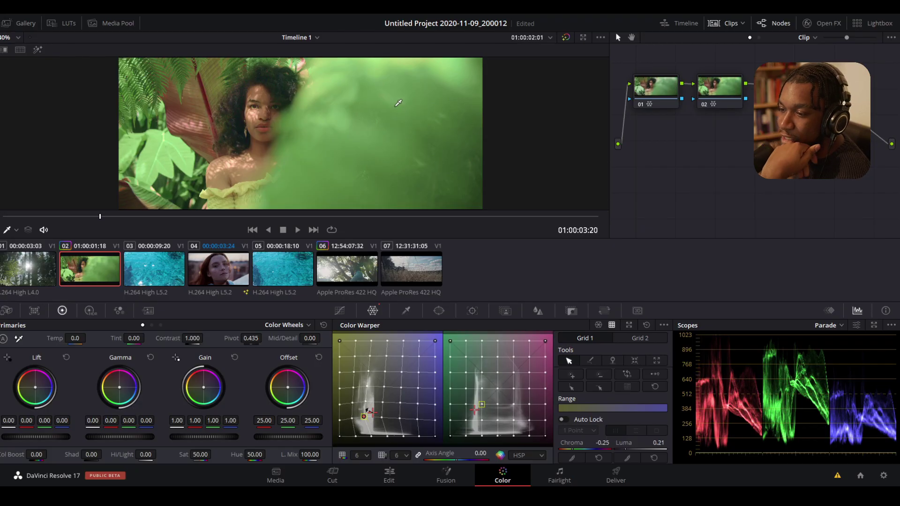
# Undo and redo the chroma-luma warp to compare, ending on the unwarped grid
pyautogui.hotkey('ctrl', 'z')
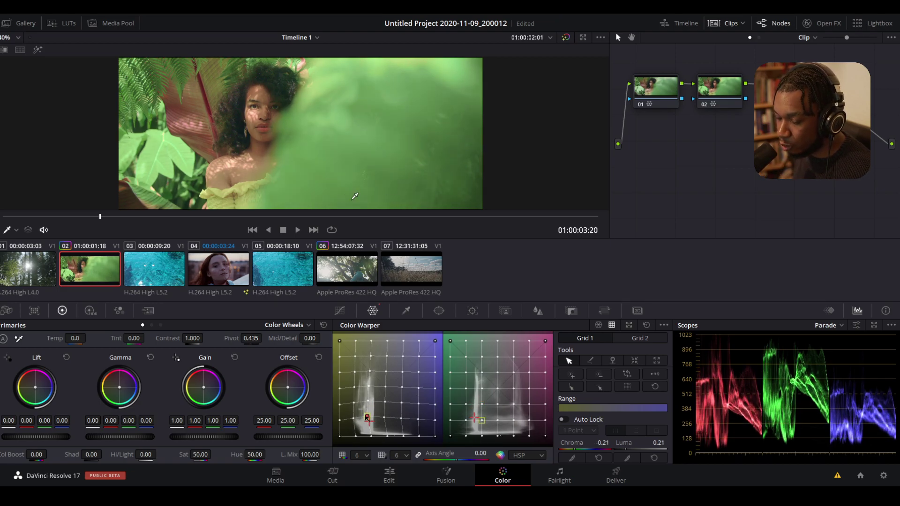
pyautogui.hotkey('ctrl', 'z')
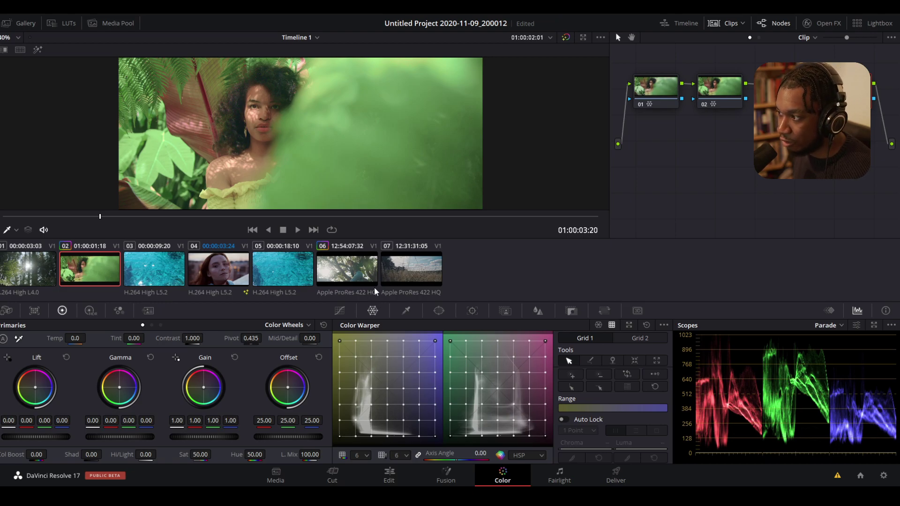
pyautogui.hotkey('ctrl', 'shift', 'z')
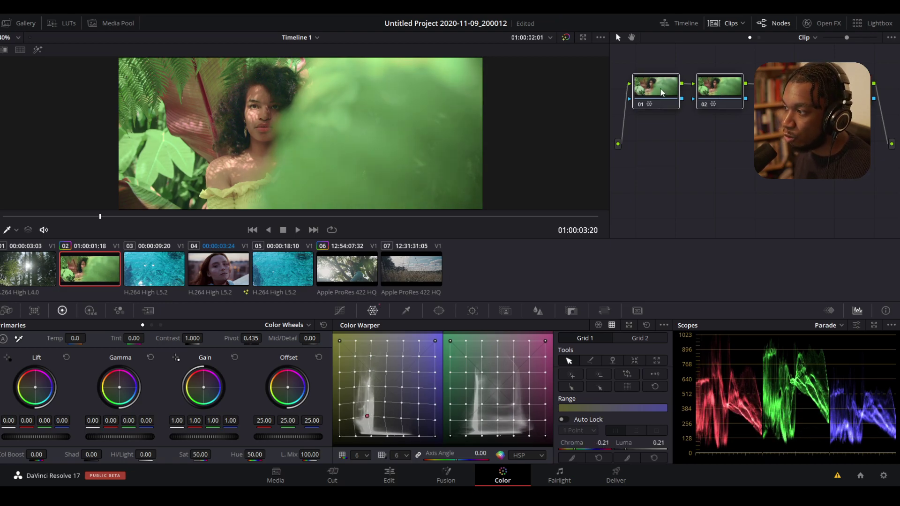
pyautogui.hotkey('ctrl', 'z')
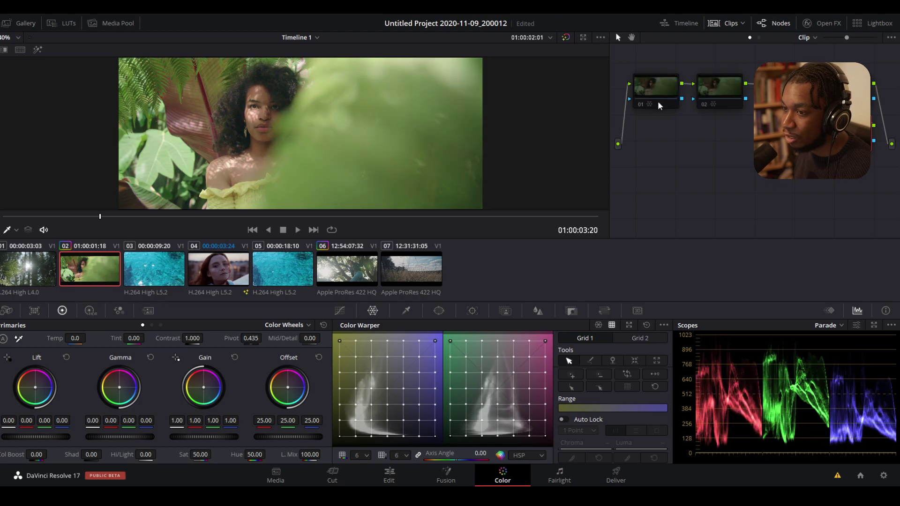
pyautogui.hotkey('ctrl', 'z')
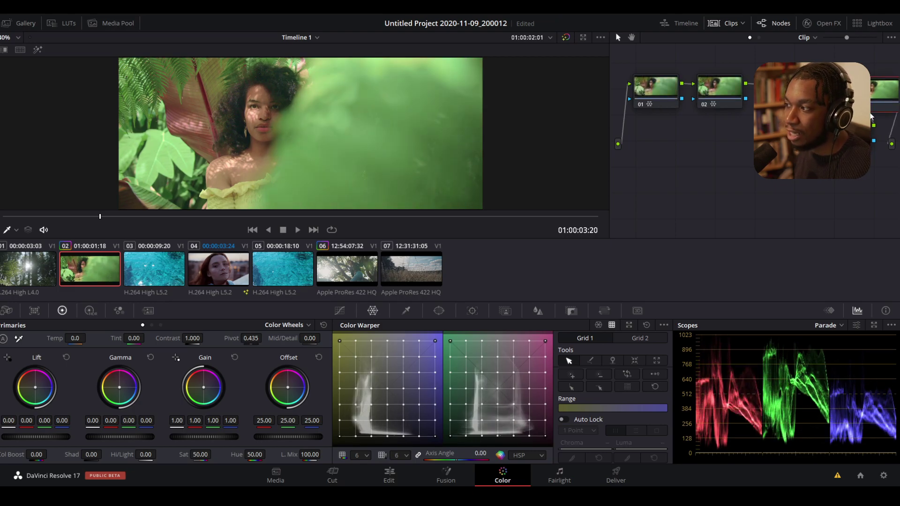
# Pull the picked colour's chroma to about zero on node 04, then add node 05 with a hue-saturation mesh
pyautogui.moveTo(886, 82); pyautogui.dragTo(835, 176)
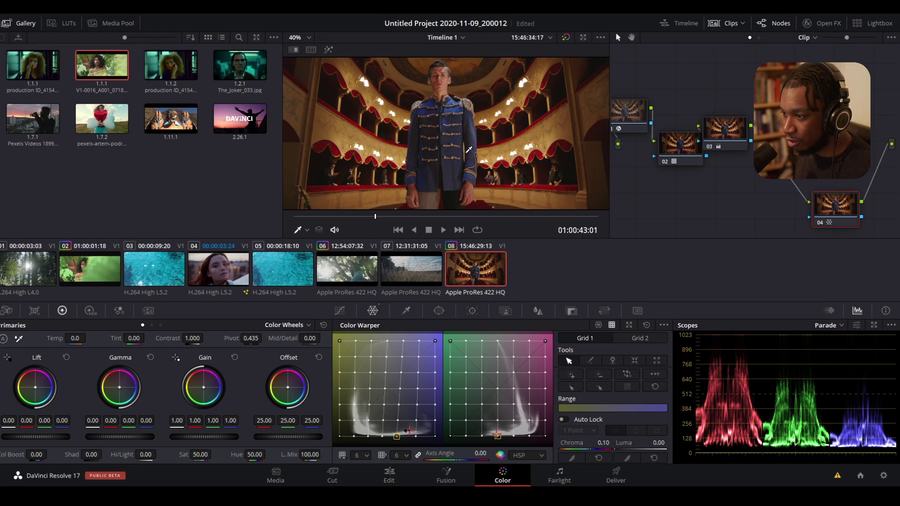
pyautogui.moveTo(469, 149); pyautogui.dragTo(459, 149)
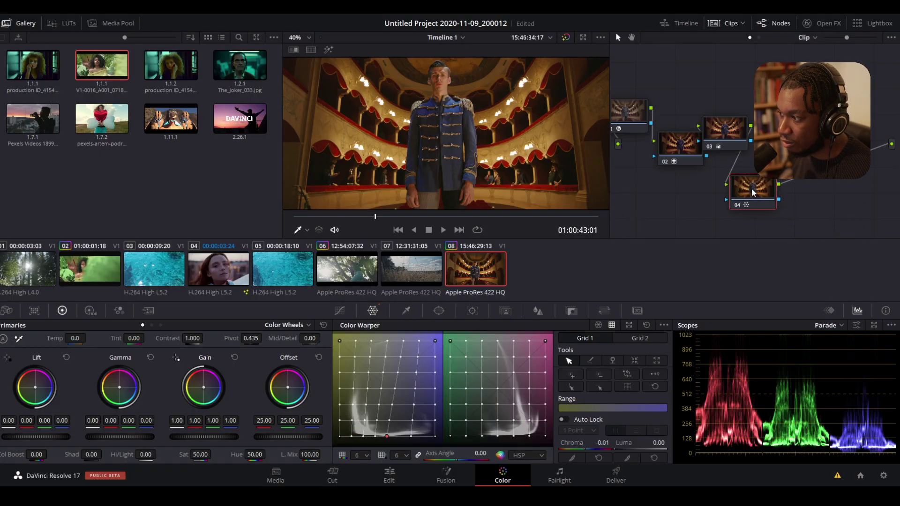
pyautogui.hotkey('alt', 's')
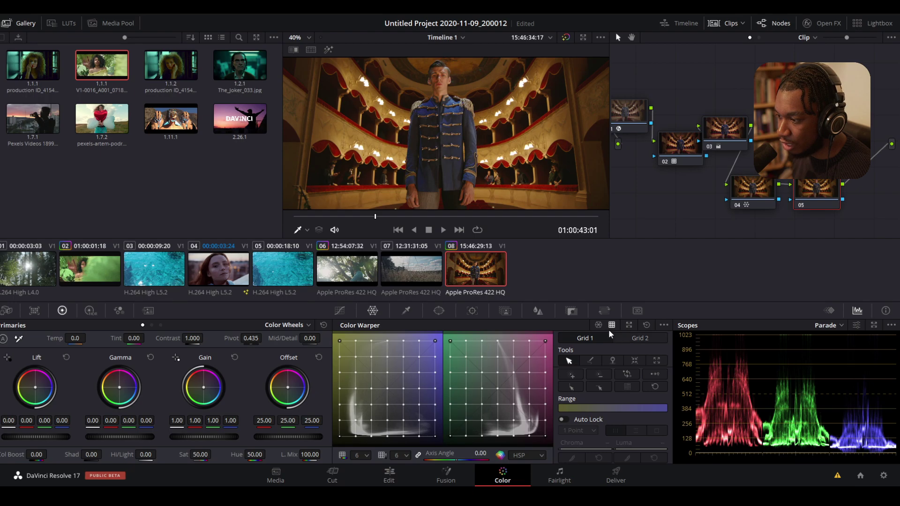
pyautogui.click(599, 325)
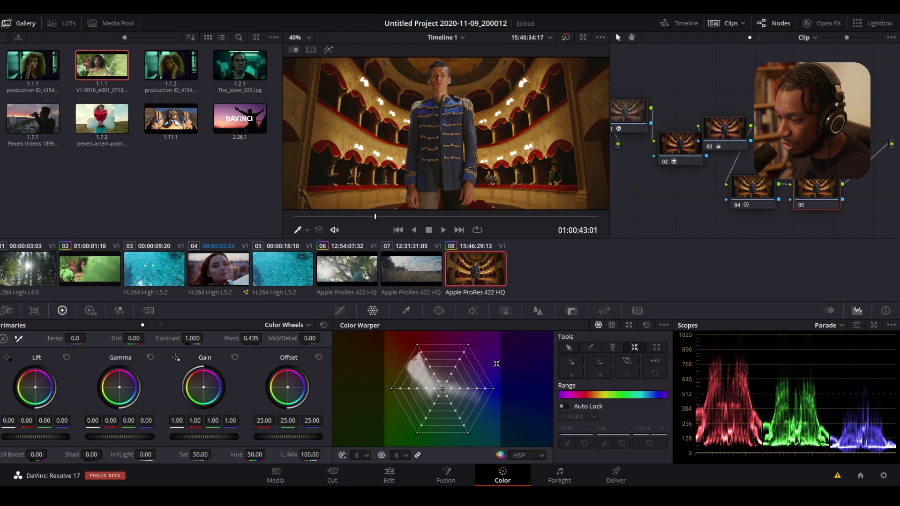
# Set node 05's hue and saturation meshes to 16 points each and select the inner points
pyautogui.click(365, 455)
pyautogui.click(362, 432)
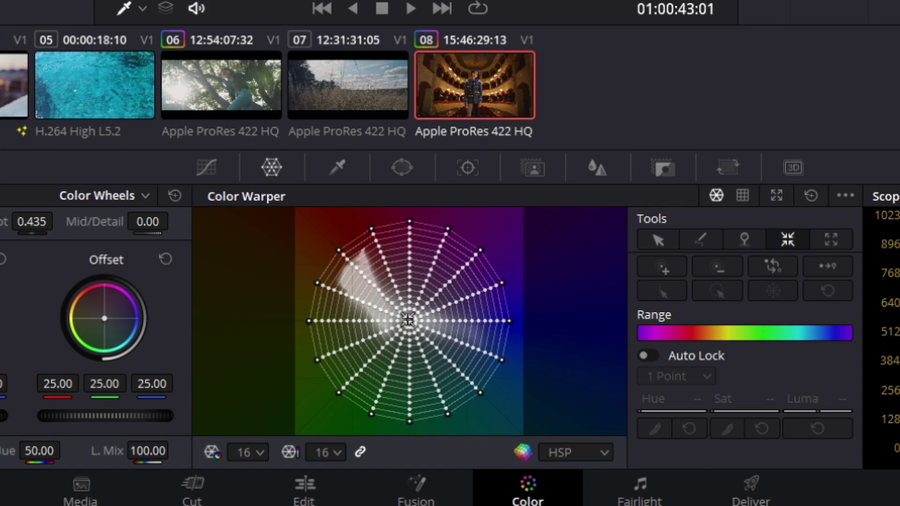
pyautogui.click(408, 320)
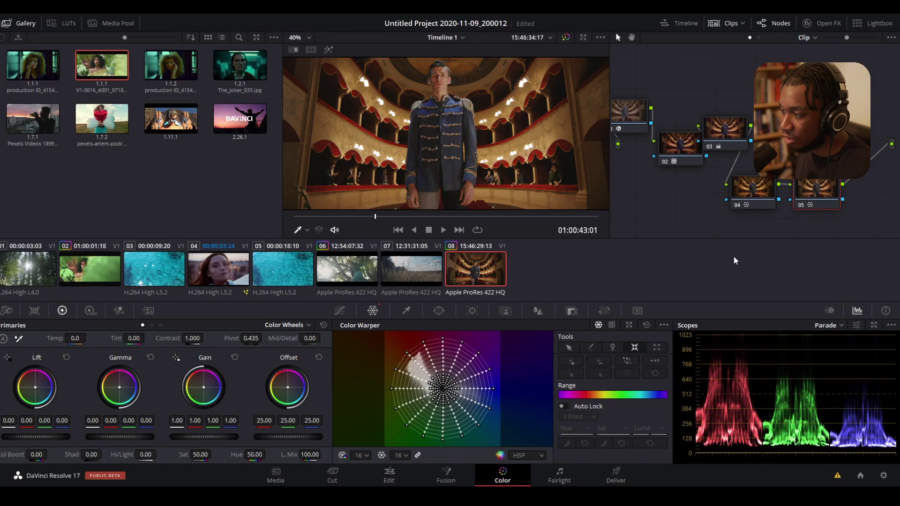
# Add node 06, set the Color Warper hue and saturation meshes to 16, and select the red points
pyautogui.hotkey('alt', 'o')
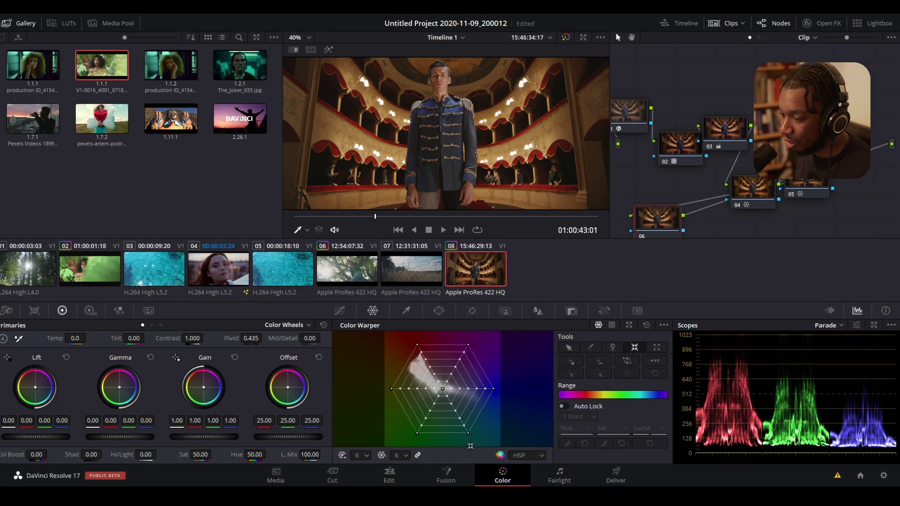
pyautogui.click(365, 456)
pyautogui.click(361, 413)
pyautogui.moveTo(398, 341); pyautogui.dragTo(443, 373)
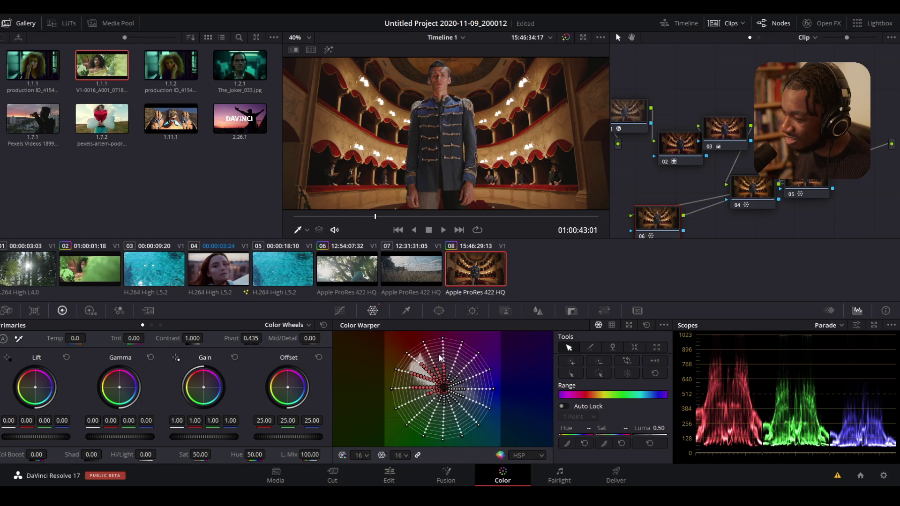